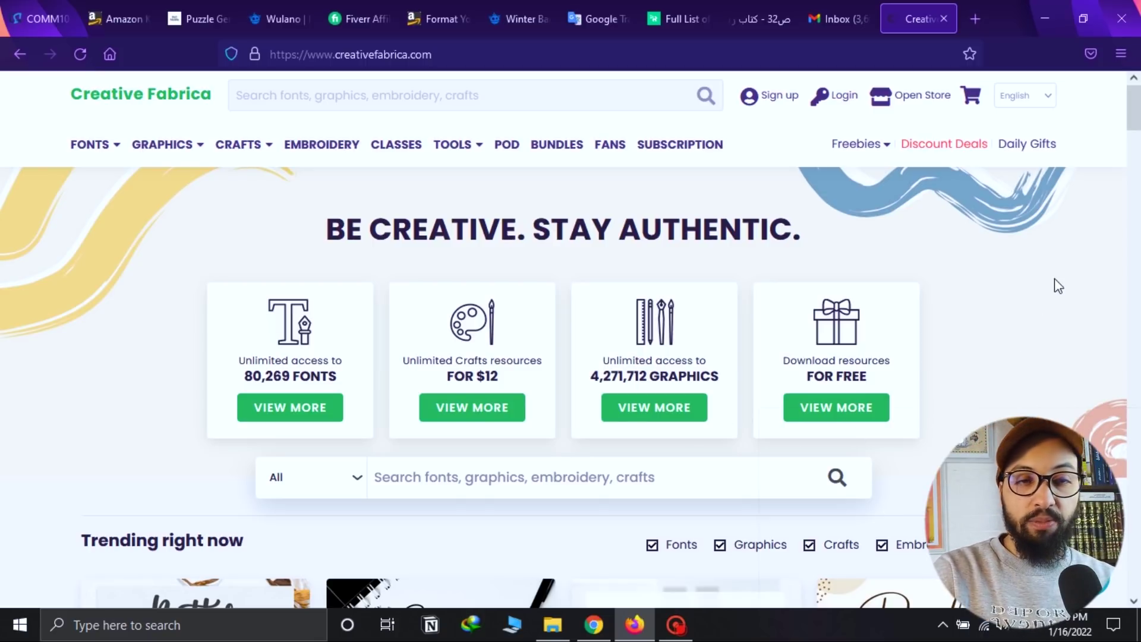
Switch to Chrome to look over the YouTube channel's uploaded videos, and return to Creative Fabrica in Firefox.
{"action": "left_click", "coordinate": [593, 630]}
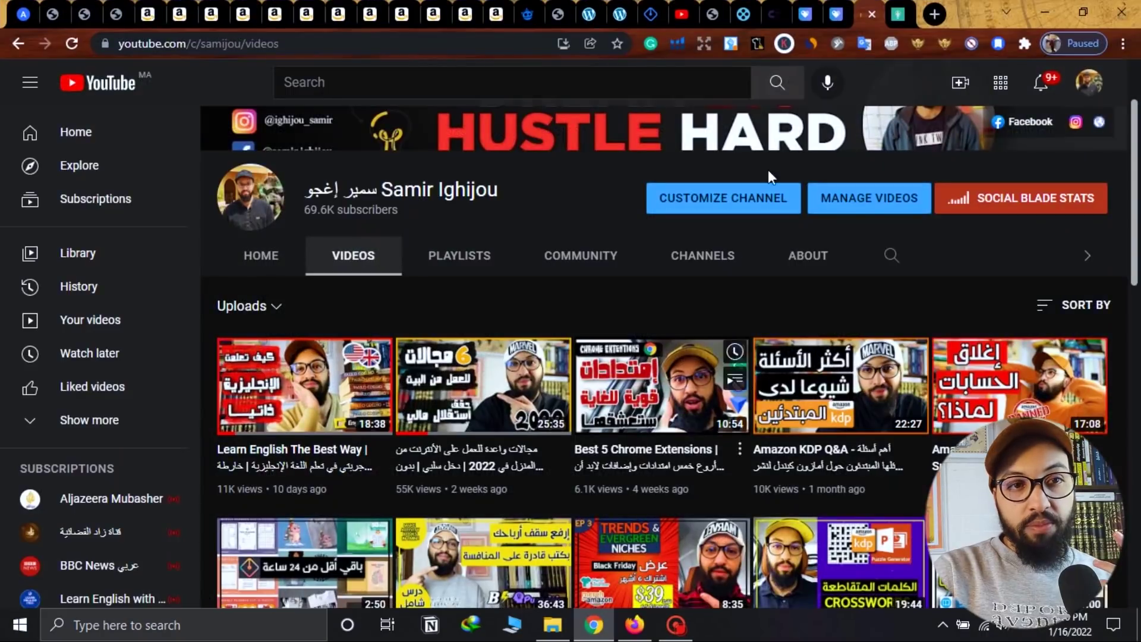
{"action": "scroll", "coordinate": [1136, 171], "scroll_direction": "down", "scroll_amount": 1}
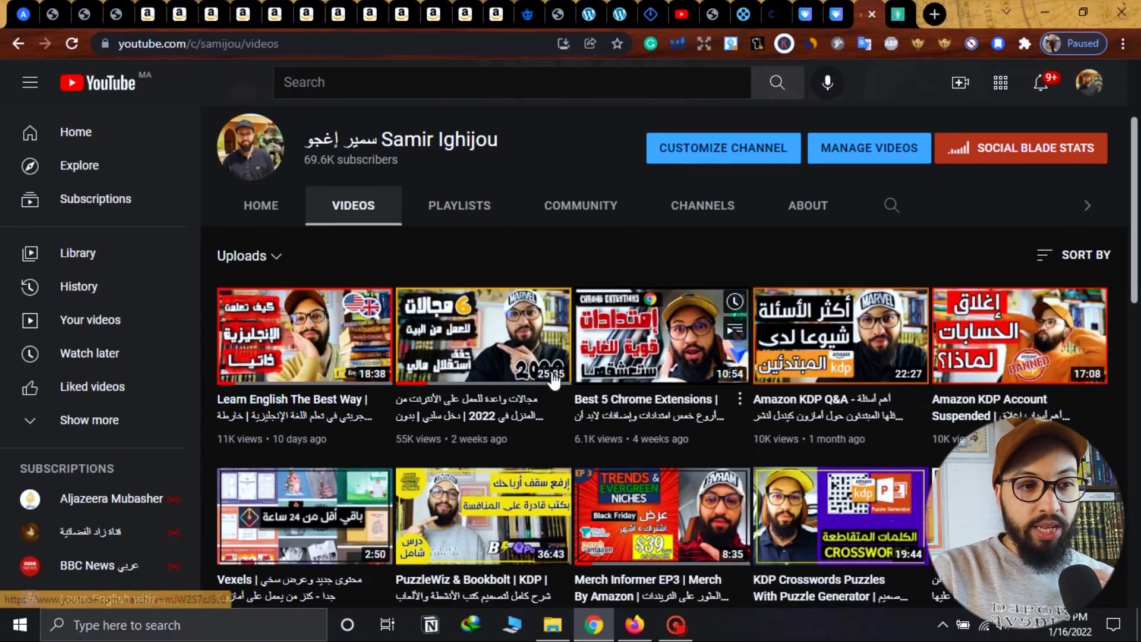
{"action": "mouse_move", "coordinate": [559, 326]}
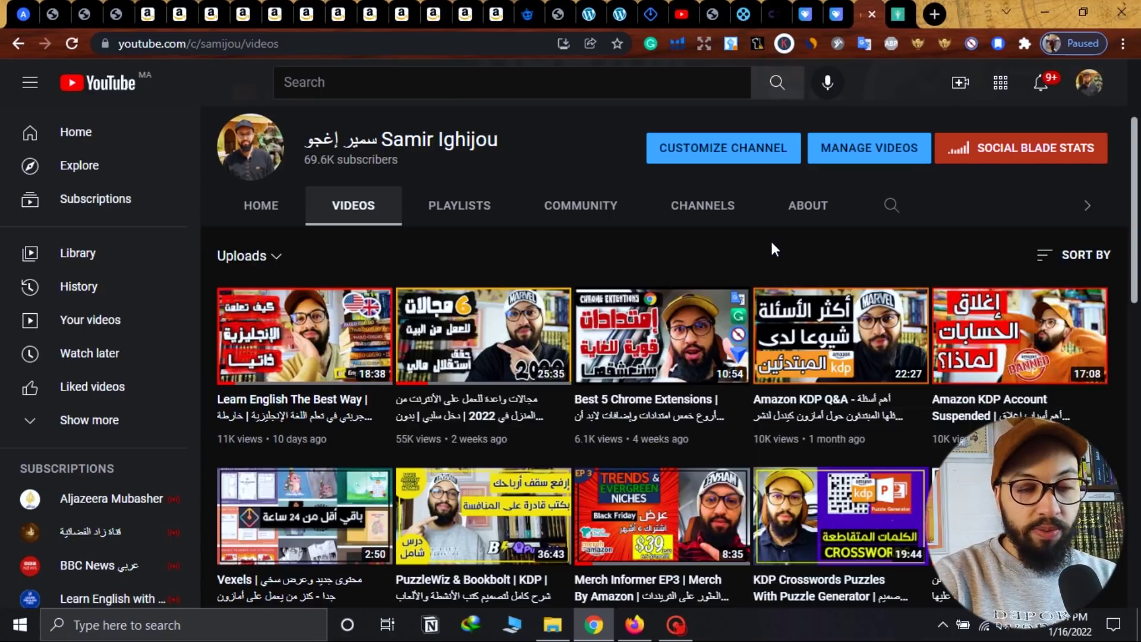
{"action": "left_click", "coordinate": [637, 627]}
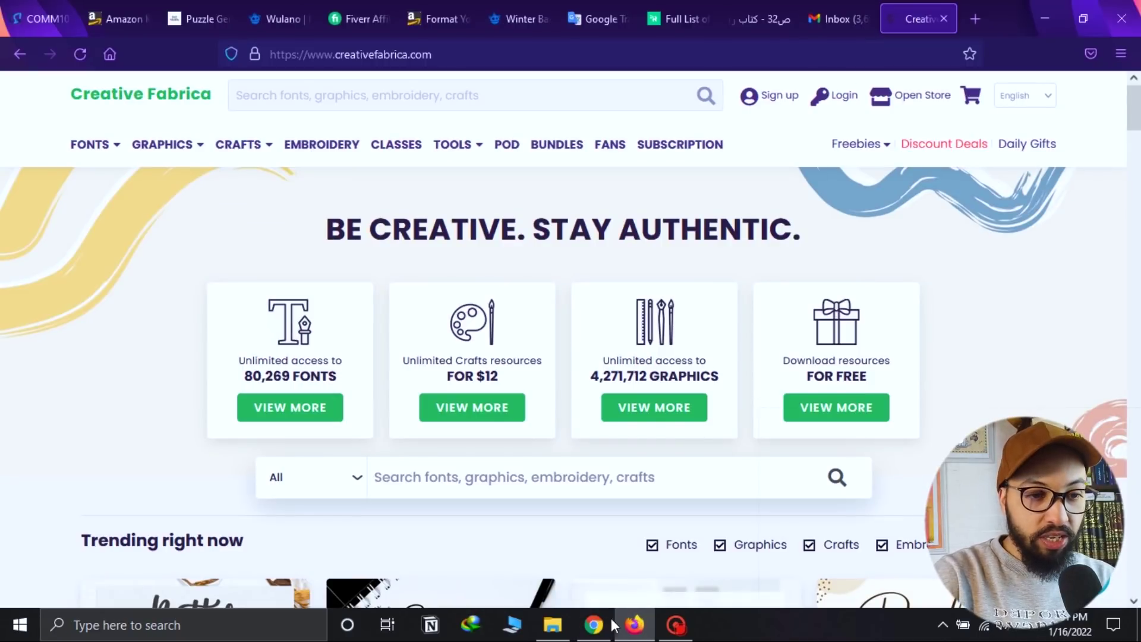
Switch to Chrome and view the unpaid wallet balance on the Creative Fabrica earnings page.
{"action": "left_click", "coordinate": [595, 630]}
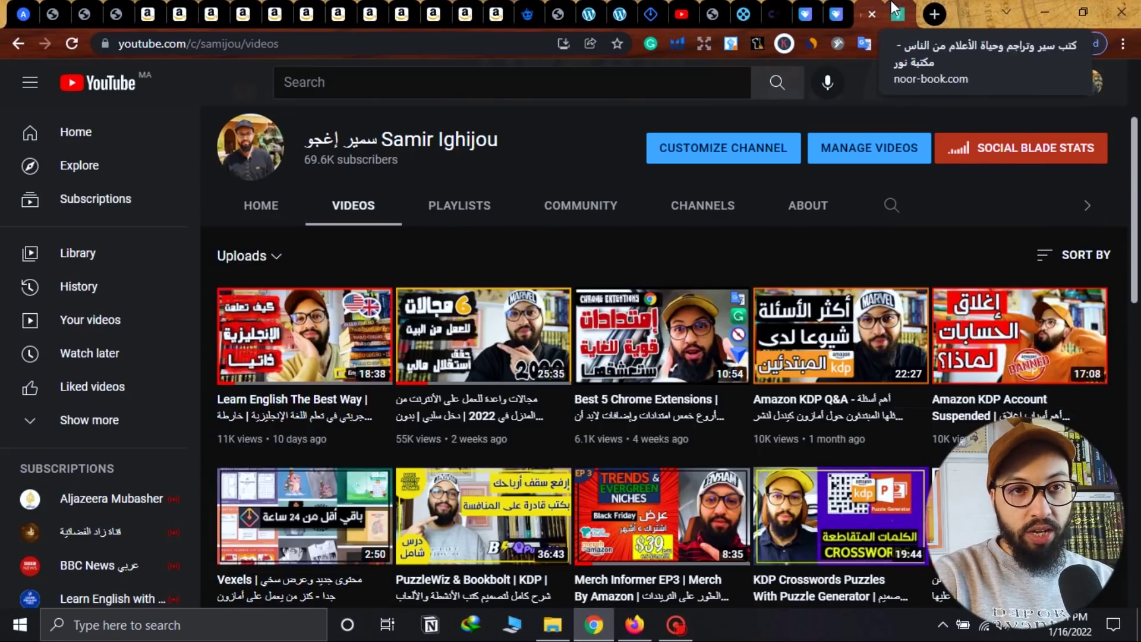
{"action": "left_click", "coordinate": [784, 9]}
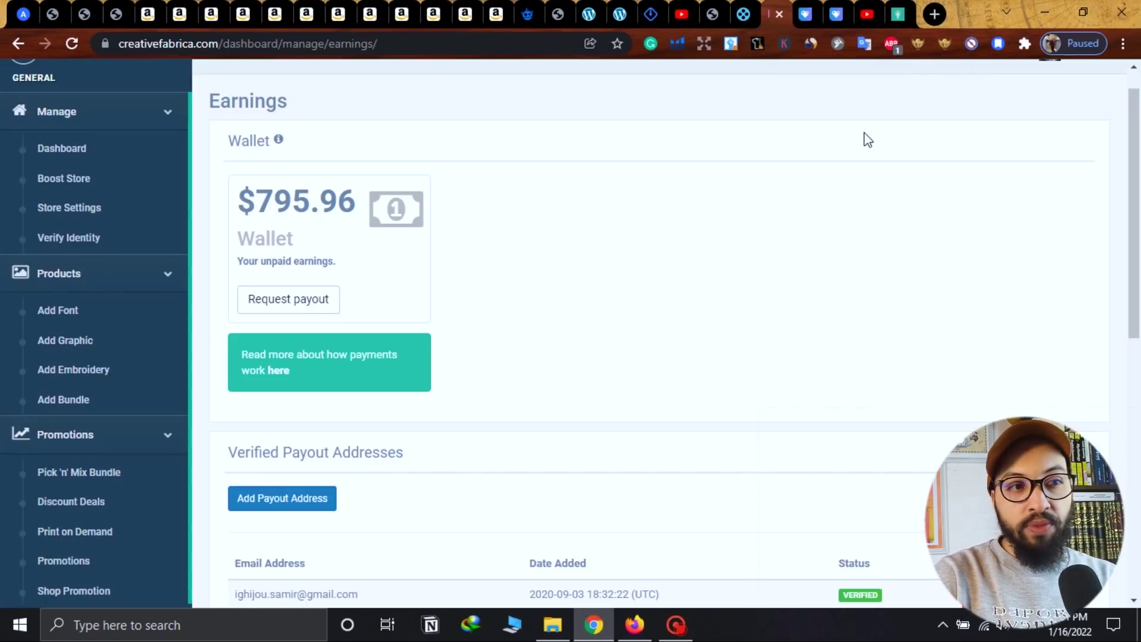
{"action": "left_click_drag", "start_coordinate": [321, 199], "coordinate": [291, 202]}
{"action": "left_click", "coordinate": [275, 202]}
{"action": "left_click", "coordinate": [292, 202]}
{"action": "left_click", "coordinate": [281, 205]}
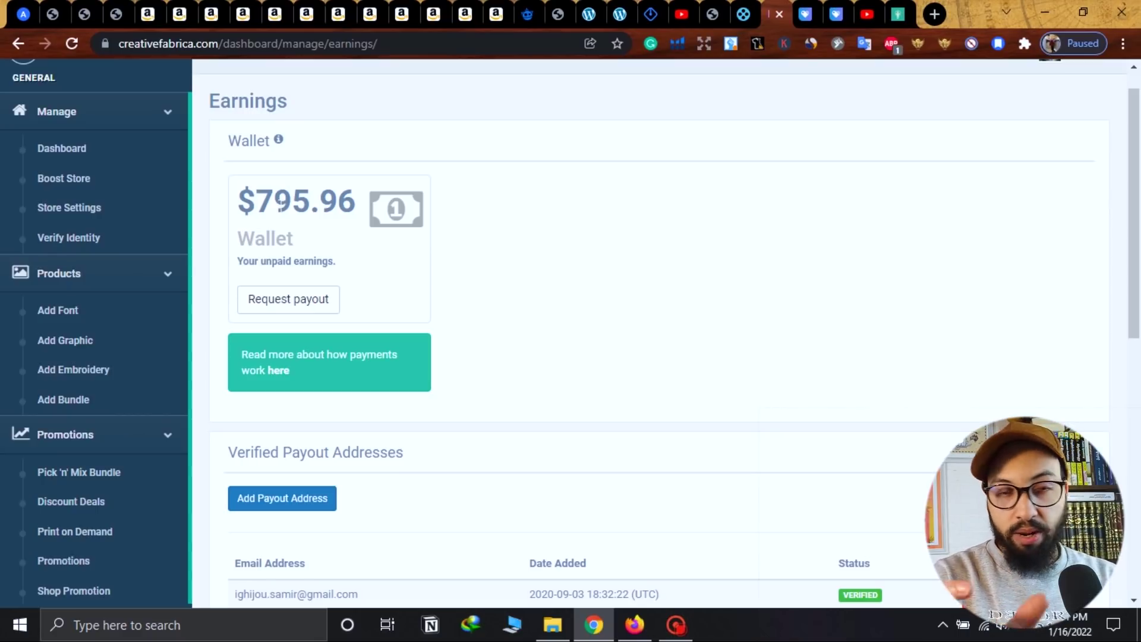
{"action": "left_click_drag", "start_coordinate": [281, 205], "coordinate": [520, 247]}
{"action": "left_click", "coordinate": [523, 250]}
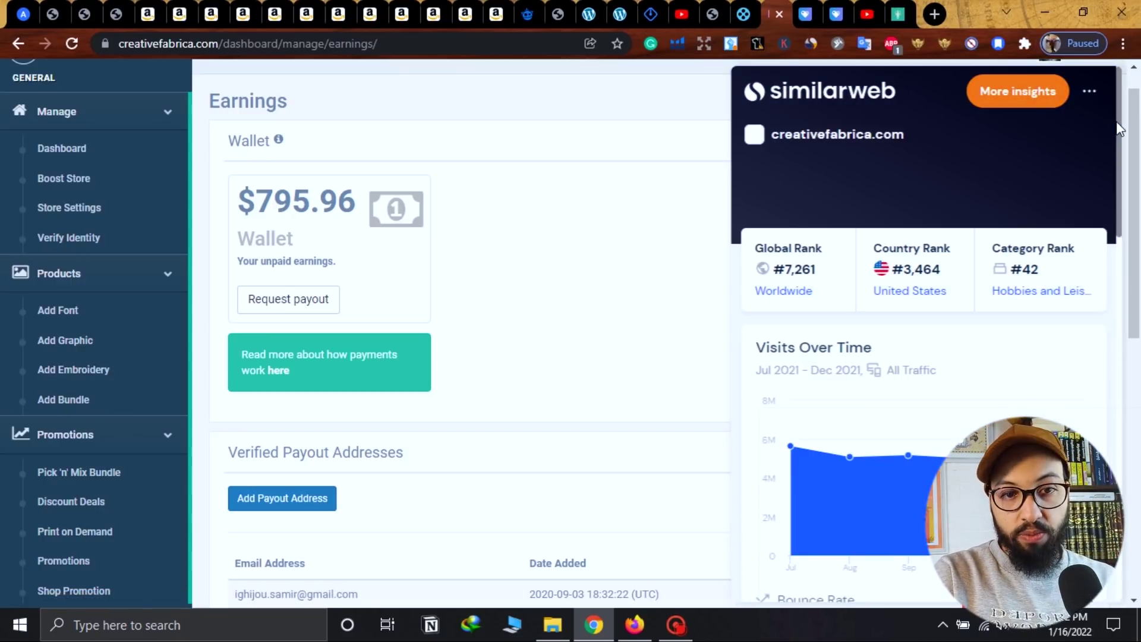
Review the Similarweb visits and engagement statistics for creativefabrica.com, and close the overview.
{"action": "scroll", "coordinate": [1070, 267], "scroll_direction": "down", "scroll_amount": 5}
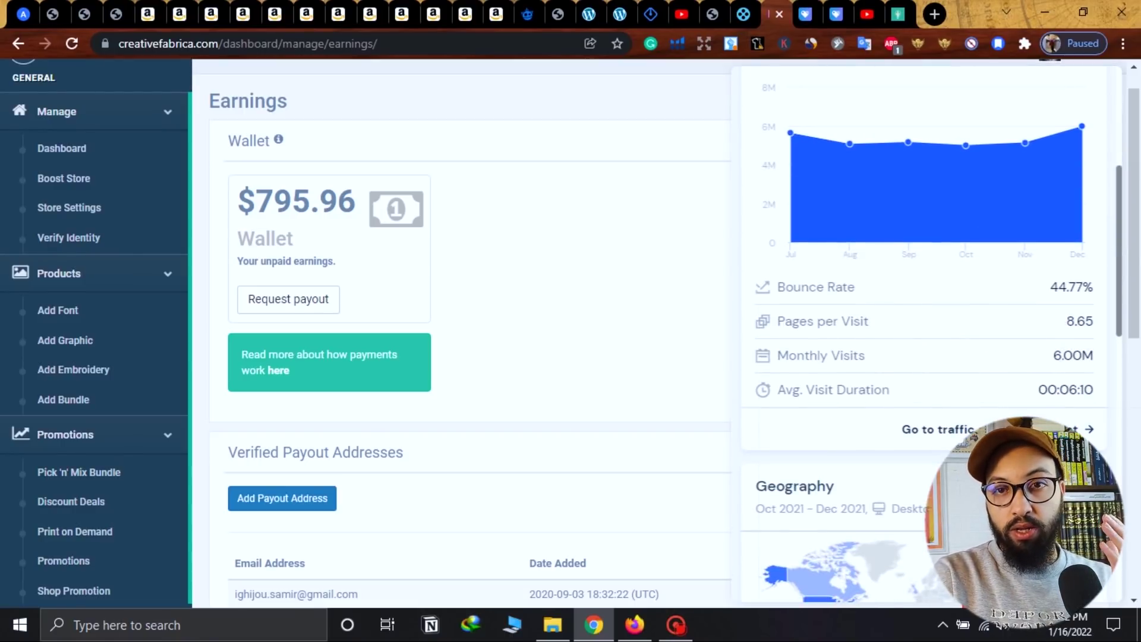
{"action": "left_click", "coordinate": [620, 370]}
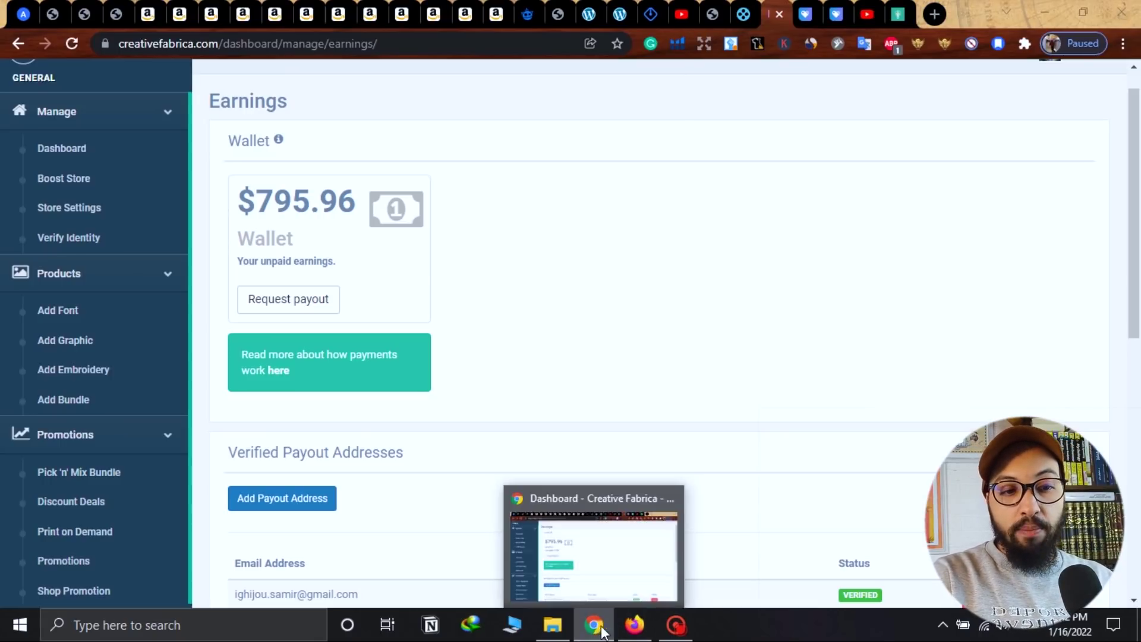
Switch to Firefox, start opening a store on Creative Fabrica and log in with Google.
{"action": "left_click", "coordinate": [634, 624]}
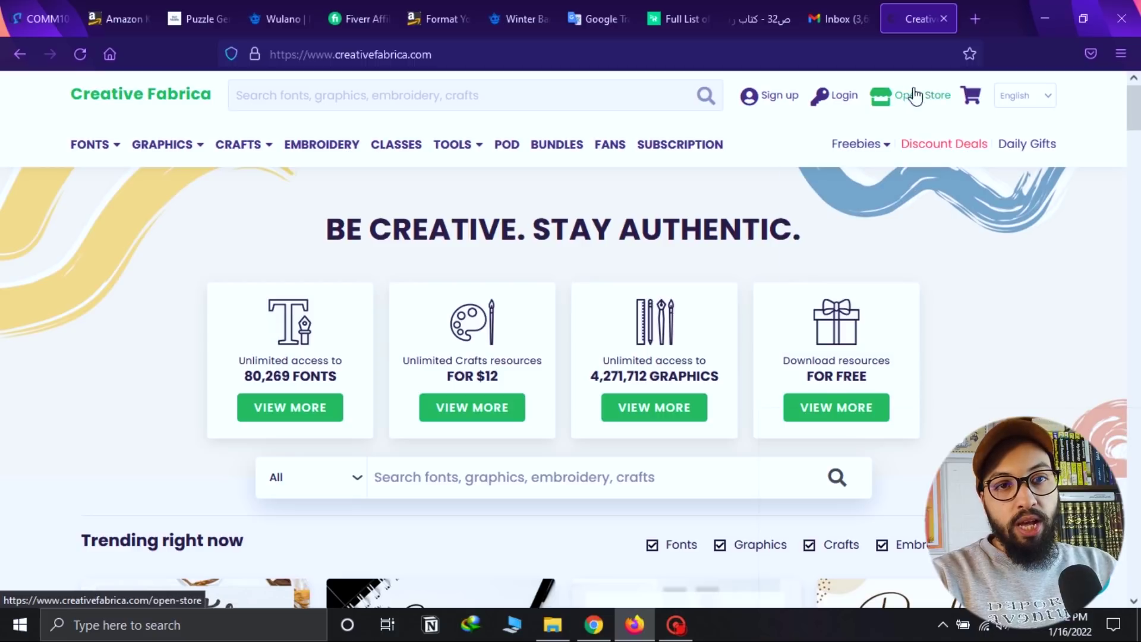
{"action": "left_click", "coordinate": [898, 109]}
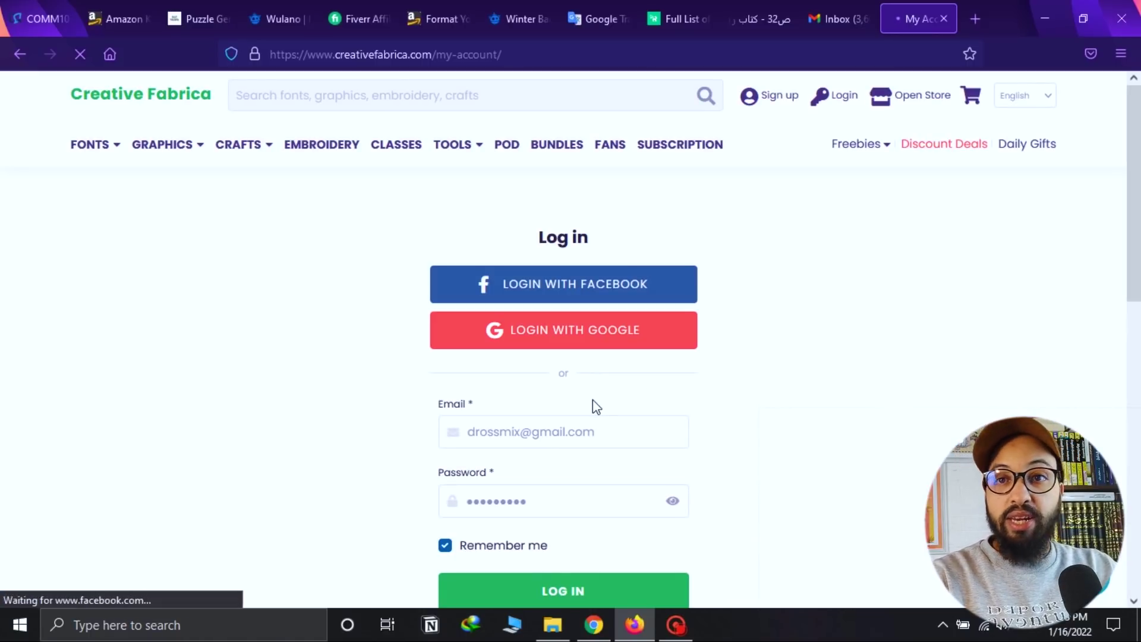
{"action": "left_click", "coordinate": [571, 340]}
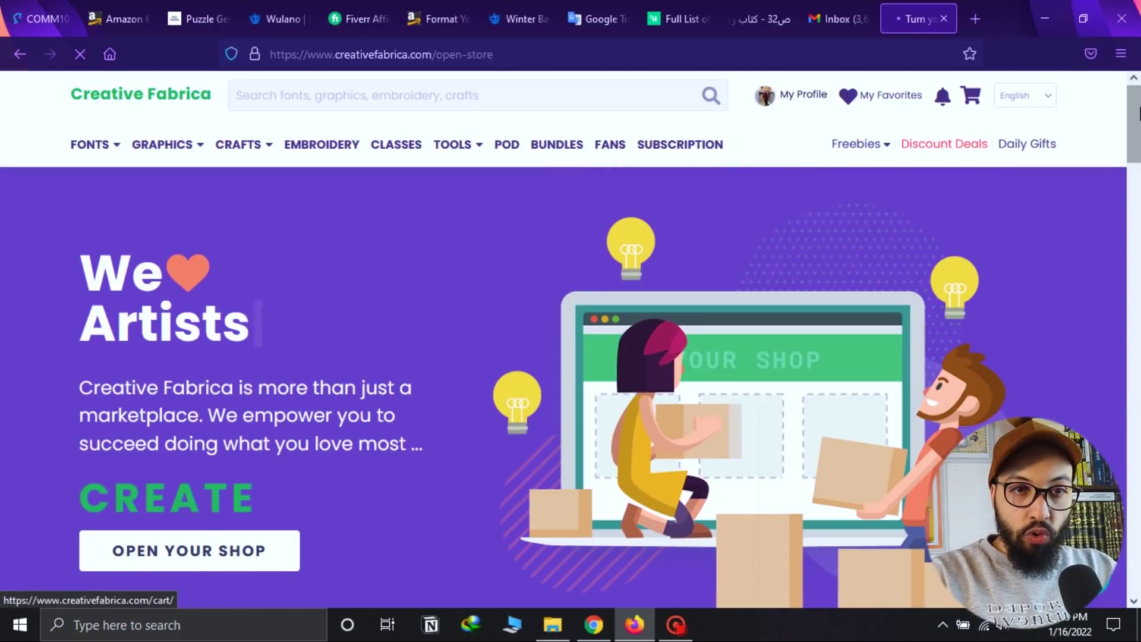
Proceed with opening the shop and bring up the request form for turning the account into a designer account.
{"action": "left_click_drag", "start_coordinate": [1137, 118], "coordinate": [1137, 124]}
{"action": "left_click", "coordinate": [238, 517]}
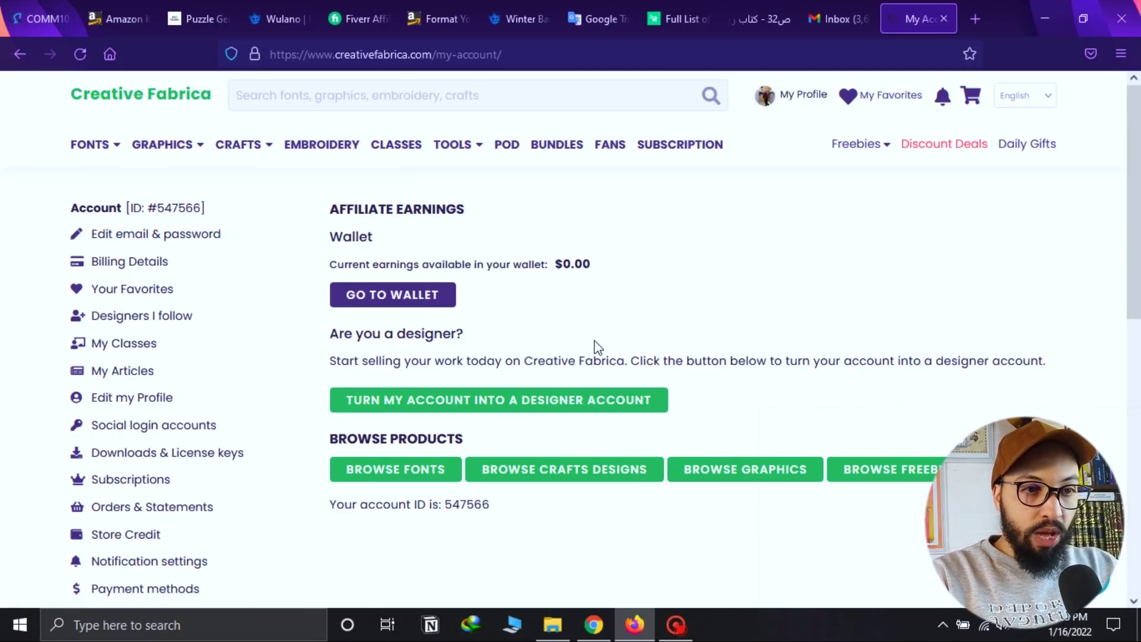
{"action": "left_click_drag", "start_coordinate": [597, 262], "coordinate": [551, 264]}
{"action": "left_click", "coordinate": [580, 294]}
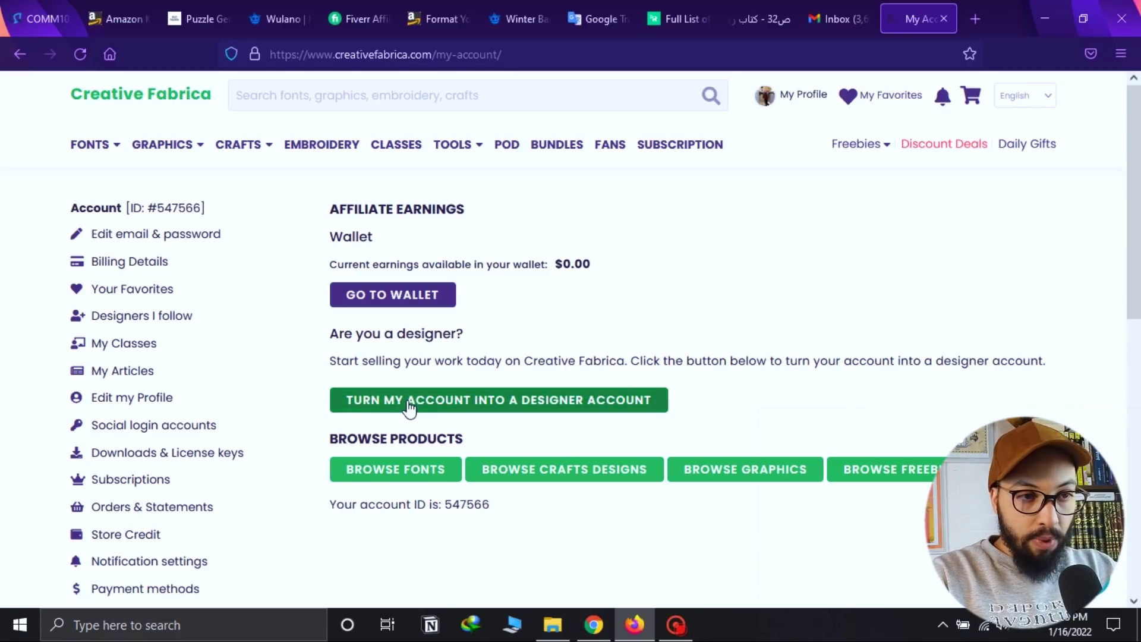
{"action": "double_click", "coordinate": [368, 333]}
{"action": "left_click", "coordinate": [408, 345]}
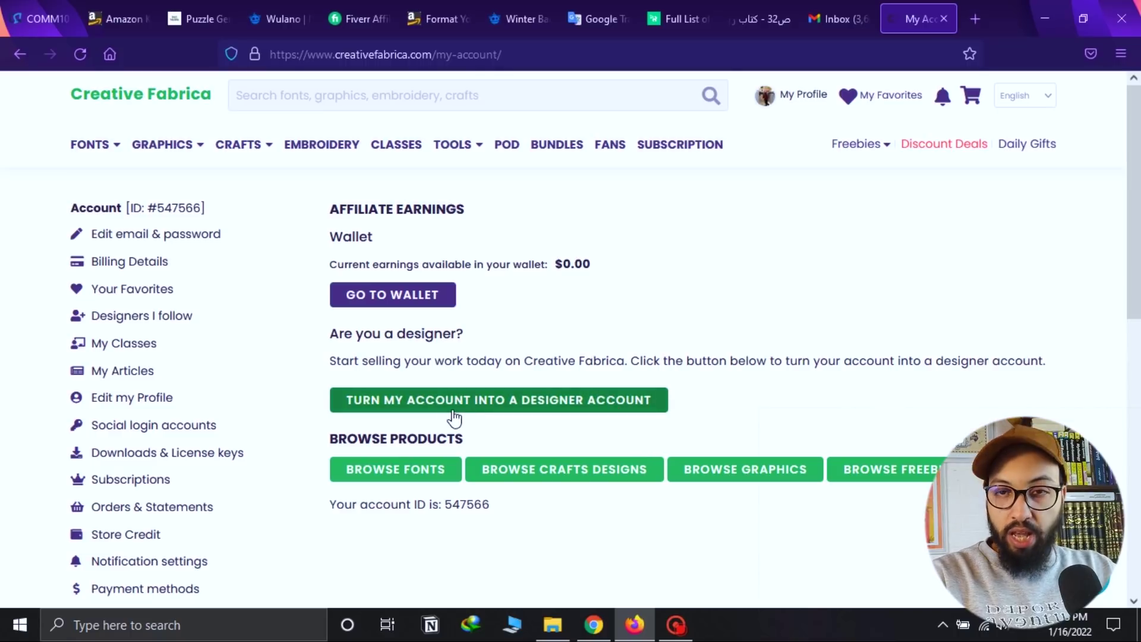
{"action": "left_click", "coordinate": [593, 400]}
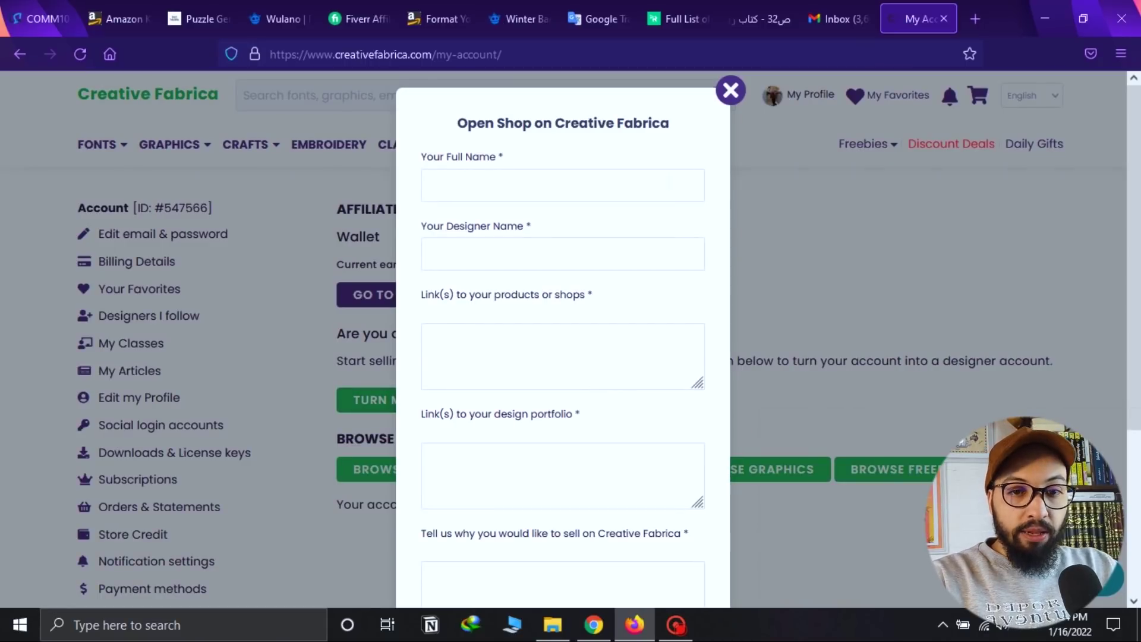
Examine all fields of the Open Shop application form, from full name to the request to open the shop.
{"action": "scroll", "coordinate": [1127, 371], "scroll_direction": "down", "scroll_amount": 4}
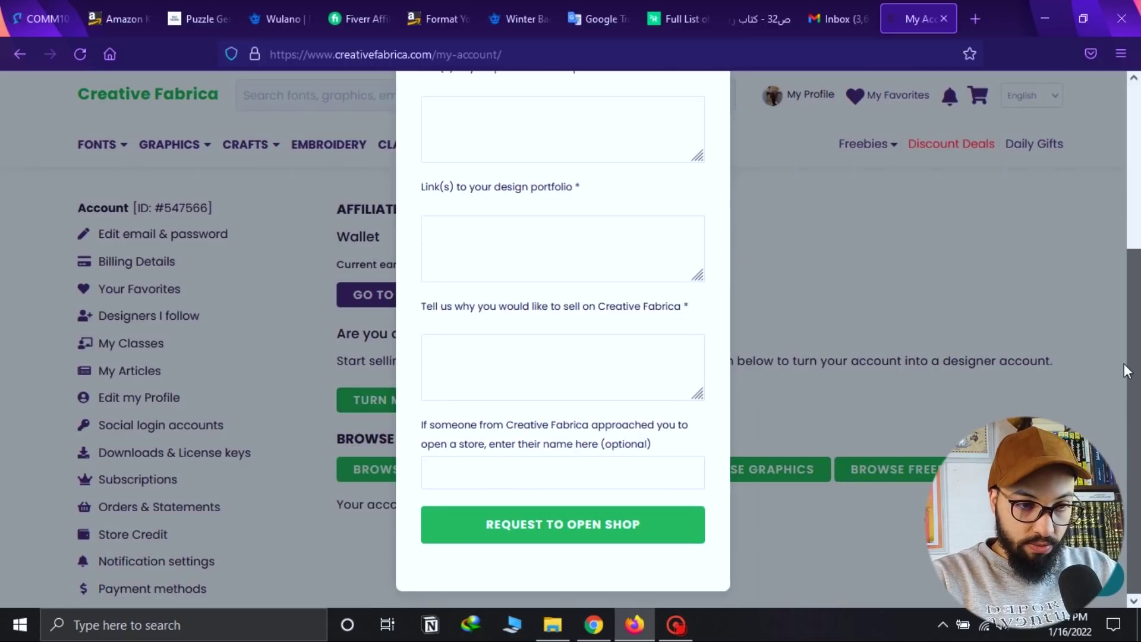
{"action": "scroll", "coordinate": [1127, 372], "scroll_direction": "up", "scroll_amount": 4}
{"action": "scroll", "coordinate": [1111, 261], "scroll_direction": "down", "scroll_amount": 4}
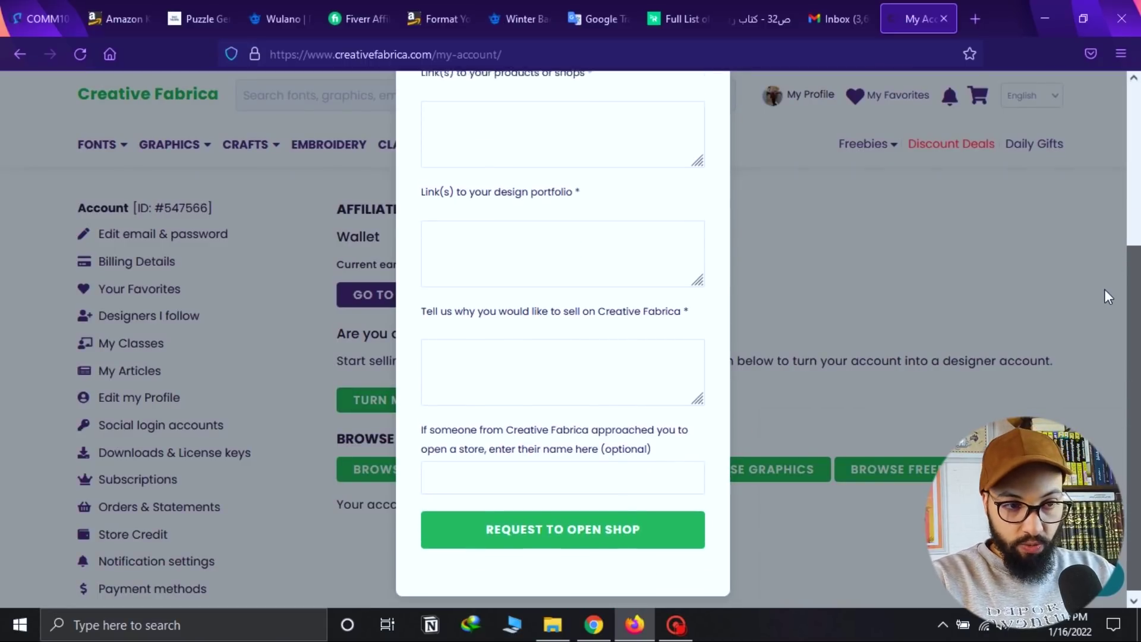
{"action": "scroll", "coordinate": [1111, 227], "scroll_direction": "up", "scroll_amount": 1}
{"action": "scroll", "coordinate": [1113, 300], "scroll_direction": "down", "scroll_amount": 1}
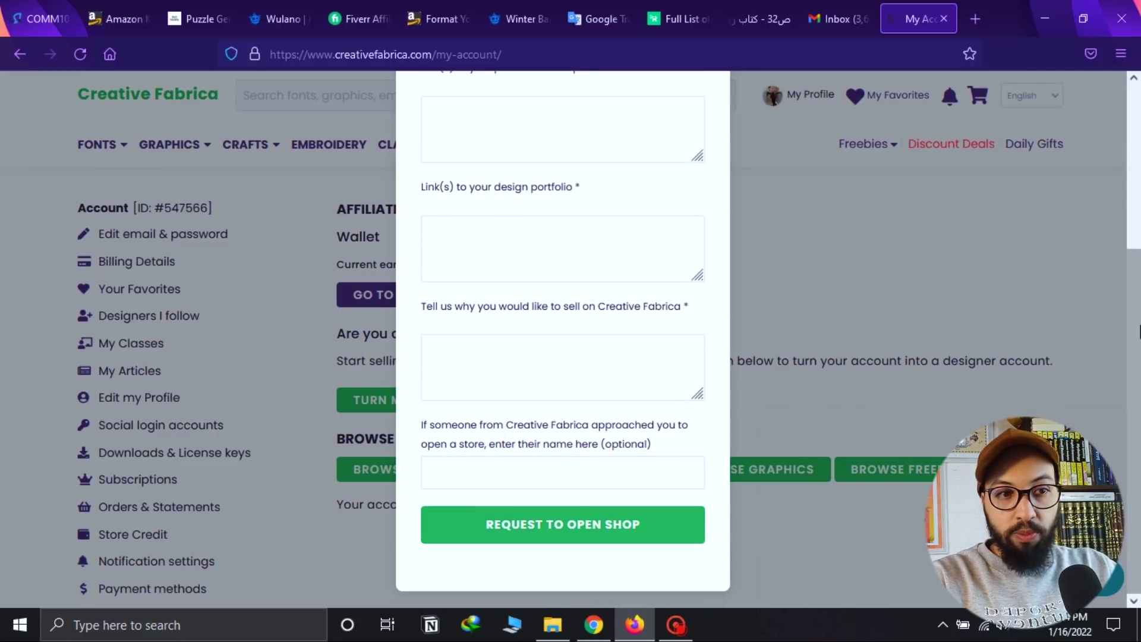
{"action": "scroll", "coordinate": [1139, 324], "scroll_direction": "up", "scroll_amount": 2}
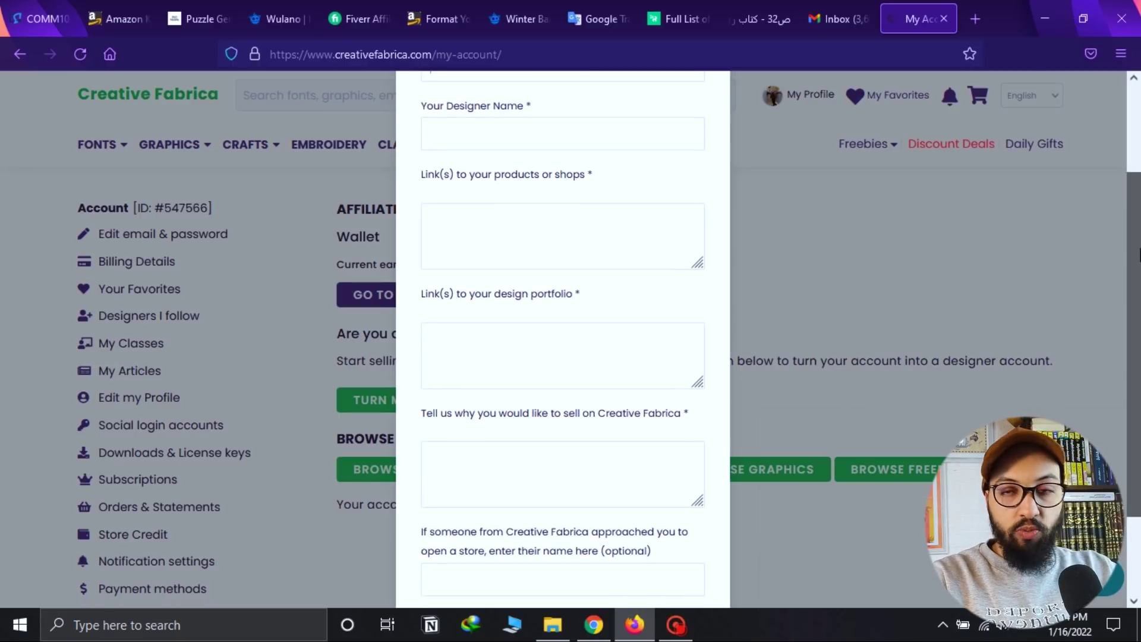
{"action": "left_click_drag", "start_coordinate": [1139, 255], "coordinate": [1139, 327]}
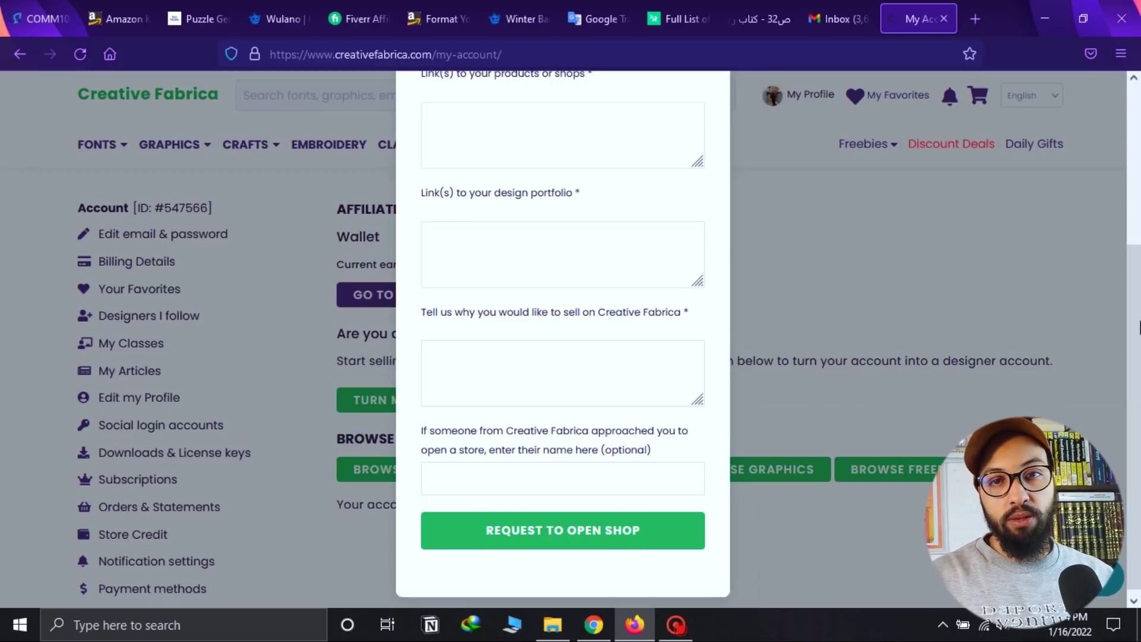
{"action": "left_click_drag", "start_coordinate": [1139, 325], "coordinate": [1138, 214]}
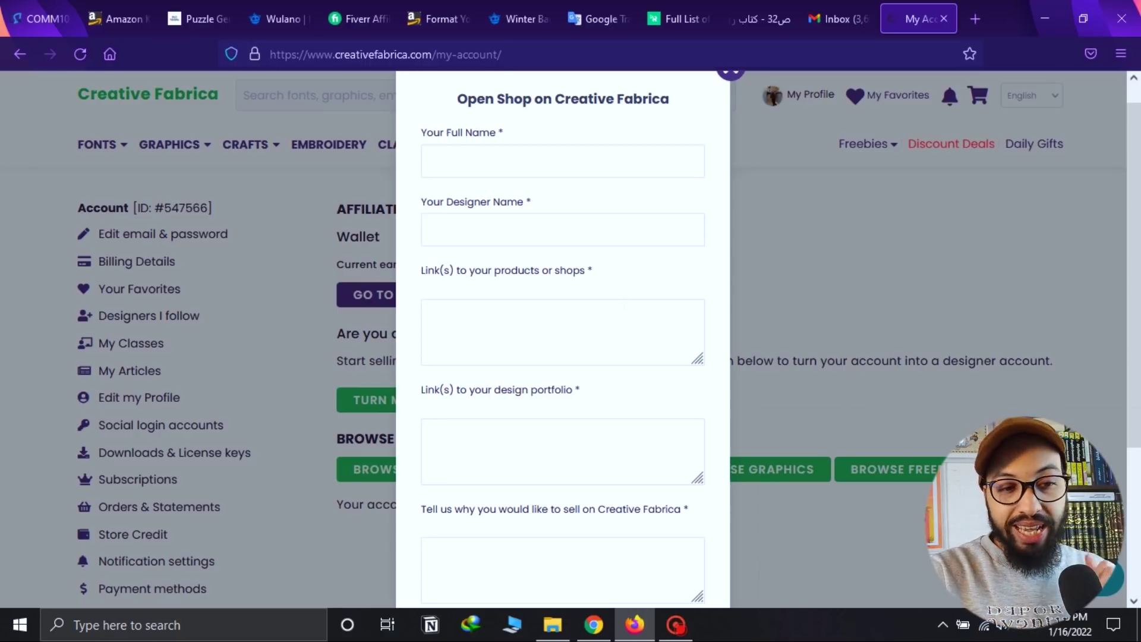
Switch to Chrome and view the Payhip dashboard as an example of an existing shop.
{"action": "left_click", "coordinate": [593, 625]}
{"action": "left_click", "coordinate": [804, 15]}
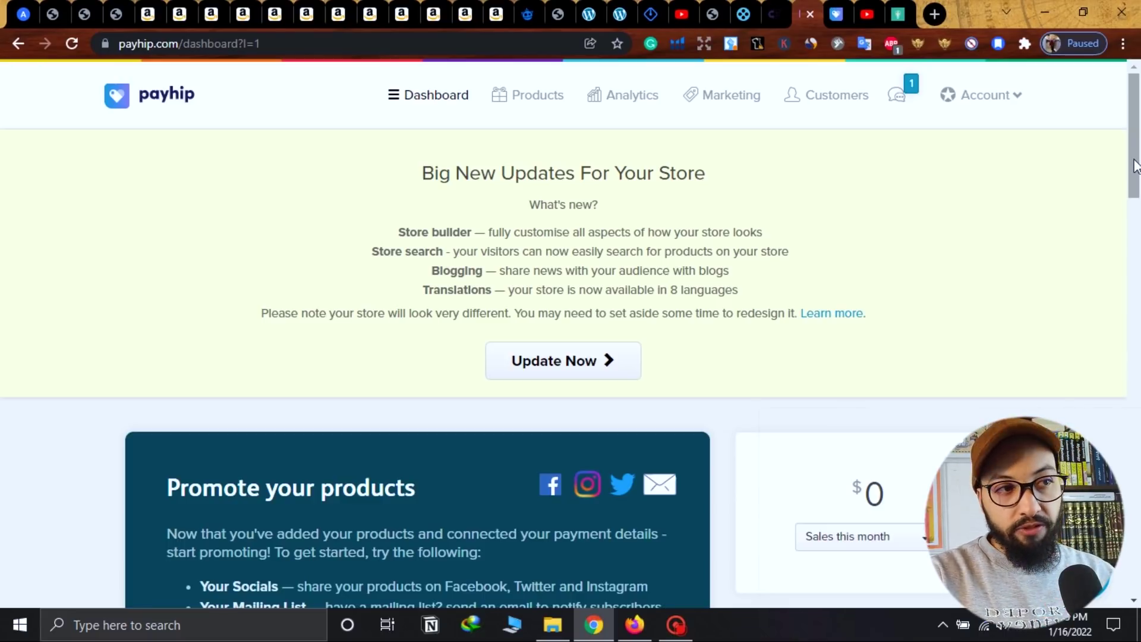
{"action": "mouse_move", "coordinate": [1135, 161]}
{"action": "left_mouse_down"}
{"action": "mouse_move", "coordinate": [1133, 174]}
{"action": "mouse_move", "coordinate": [1133, 153]}
{"action": "left_mouse_up"}
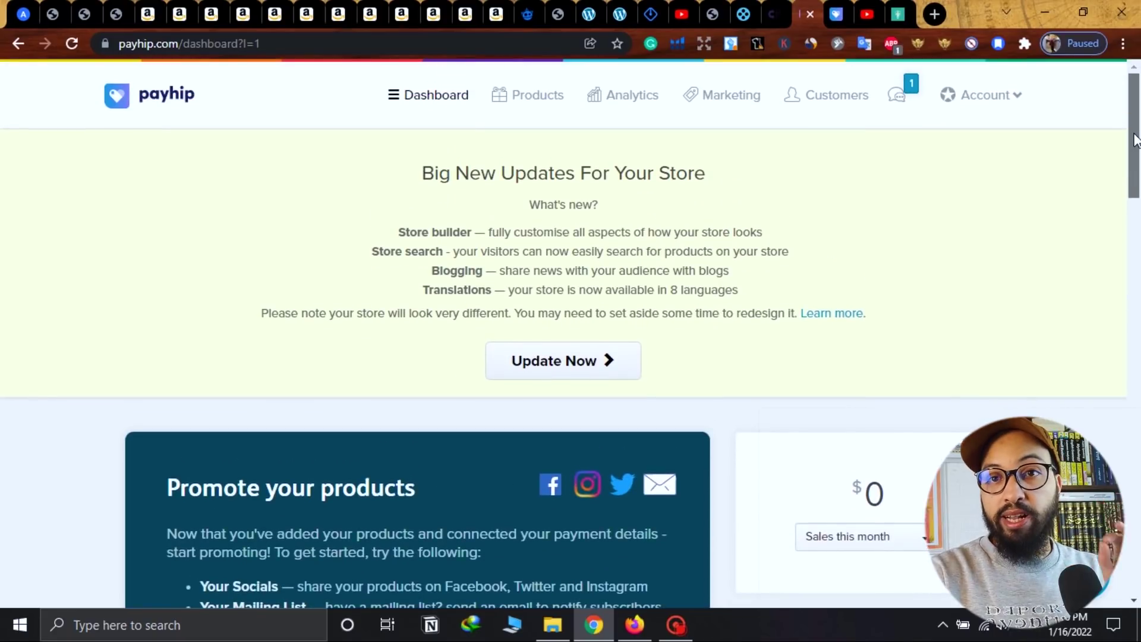
{"action": "left_click", "coordinate": [651, 631]}
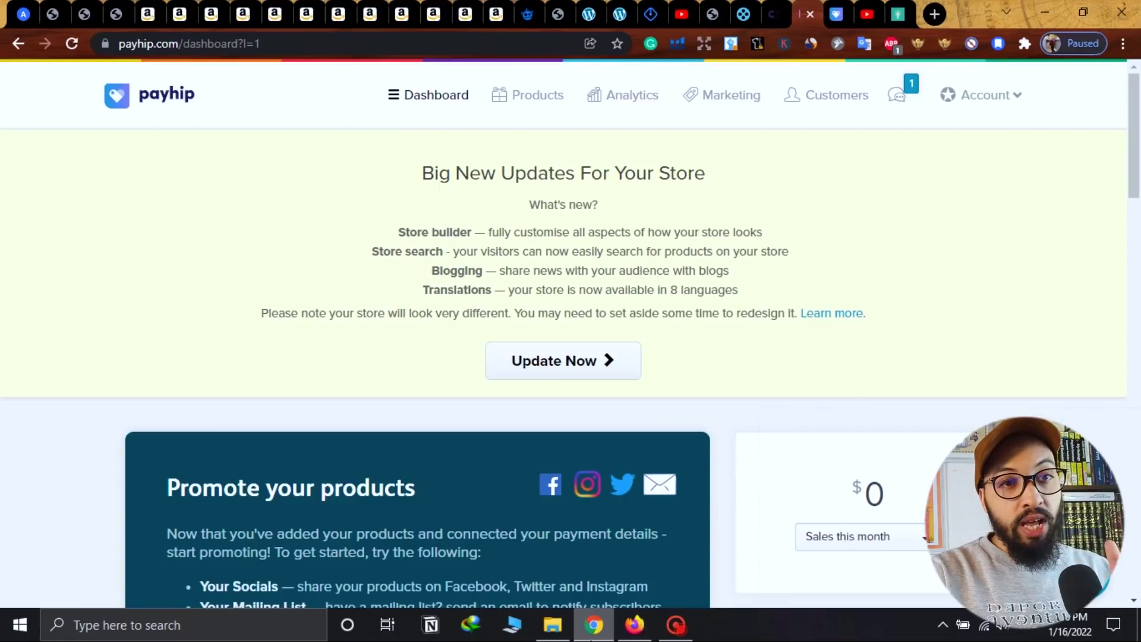
{"action": "left_click", "coordinate": [594, 625]}
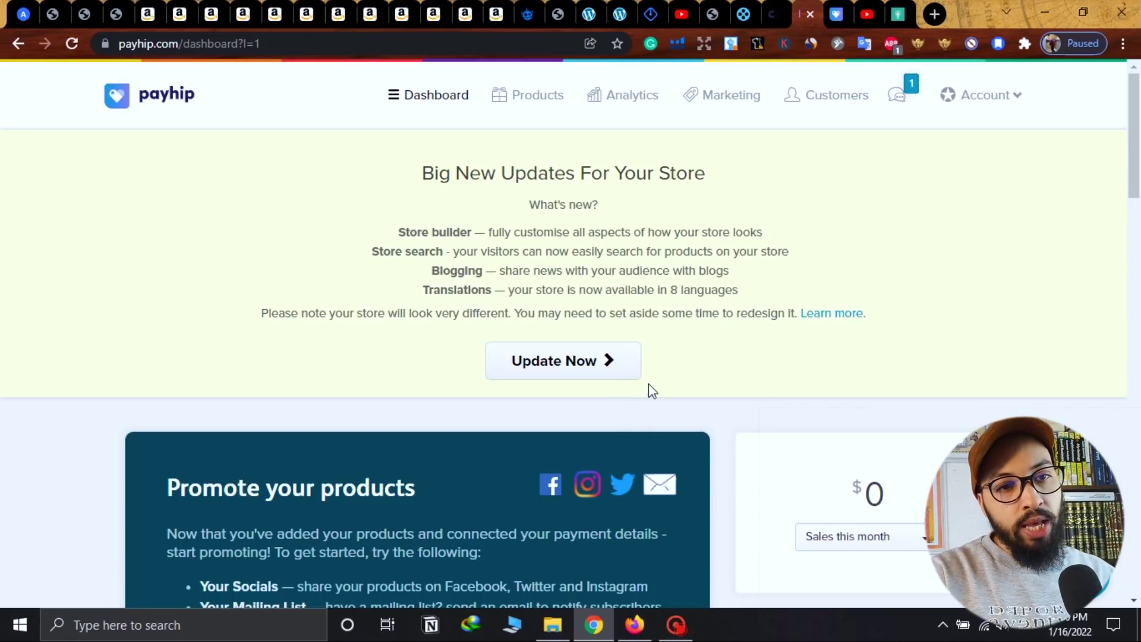
Open the public Payhip storefront and view its profile header and designer description.
{"action": "left_click", "coordinate": [837, 12]}
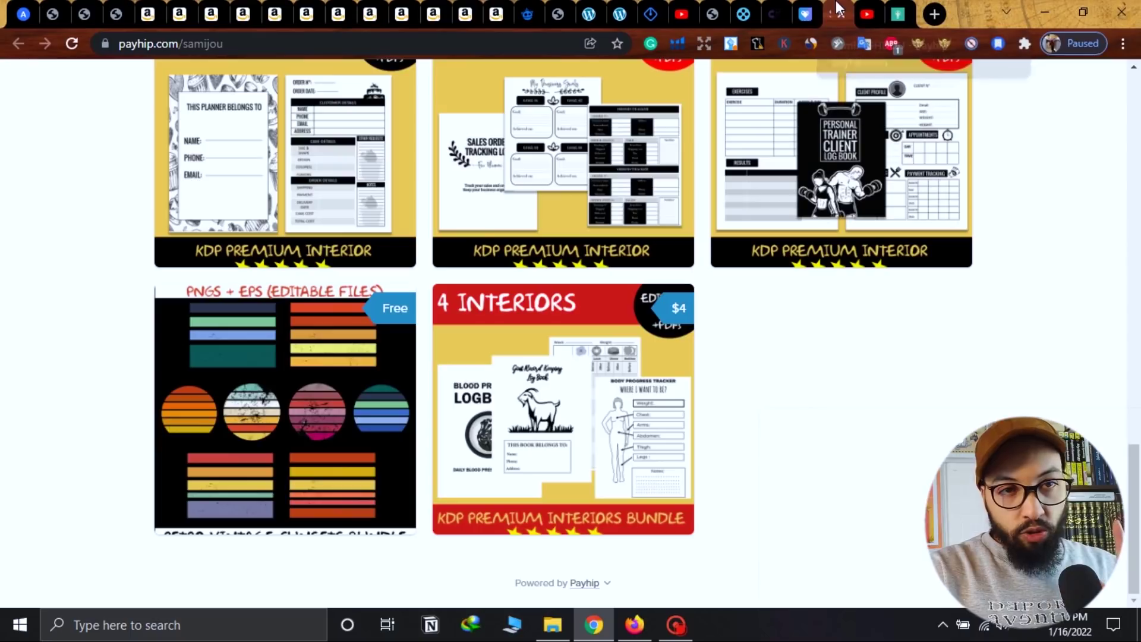
{"action": "left_click_drag", "start_coordinate": [1136, 517], "coordinate": [1138, 101]}
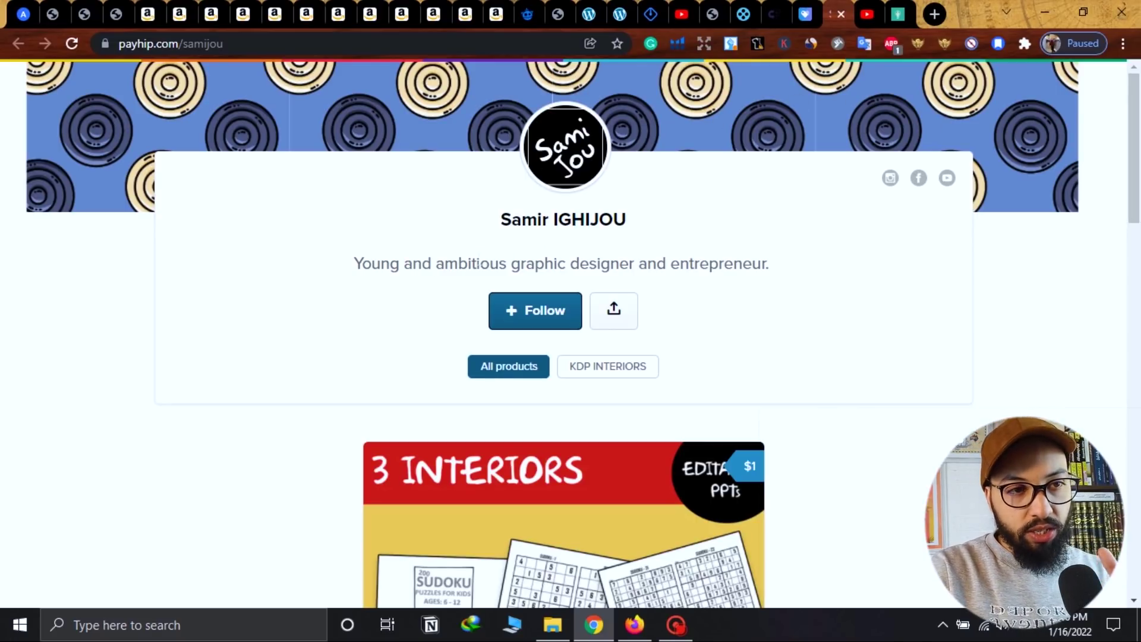
{"action": "triple_click", "coordinate": [479, 262]}
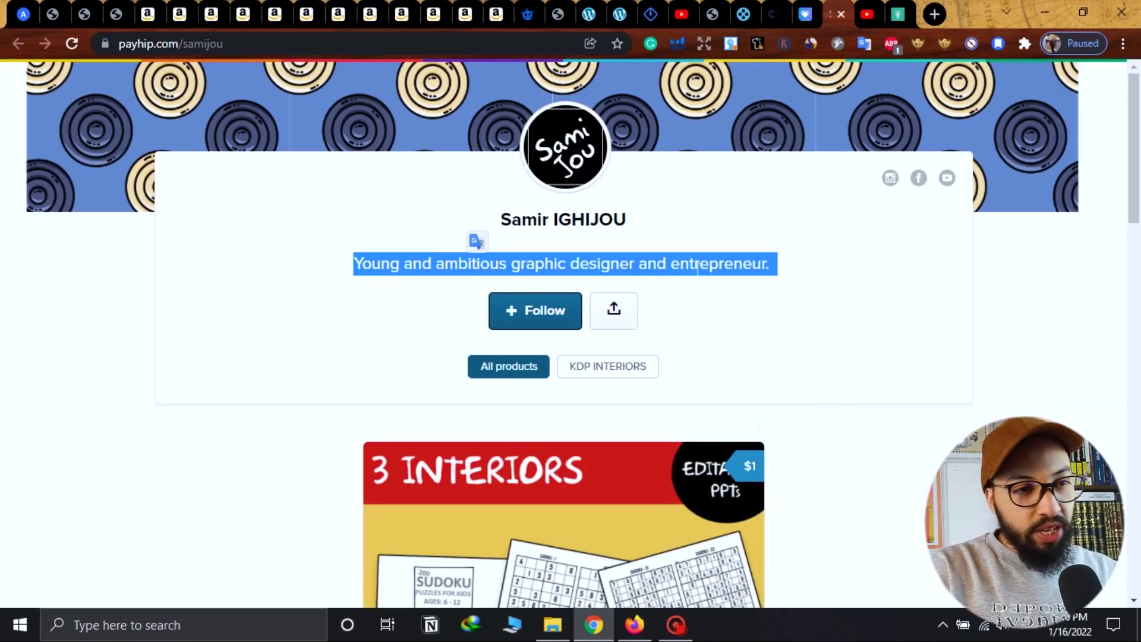
{"action": "left_click", "coordinate": [528, 279]}
Browse the storefront's KDP interior and planner products, and compare them with the Creative Fabrica shop application form in Firefox.
{"action": "left_click_drag", "start_coordinate": [1129, 138], "coordinate": [1137, 469]}
{"action": "scroll", "coordinate": [765, 355], "scroll_direction": "up", "scroll_amount": 7}
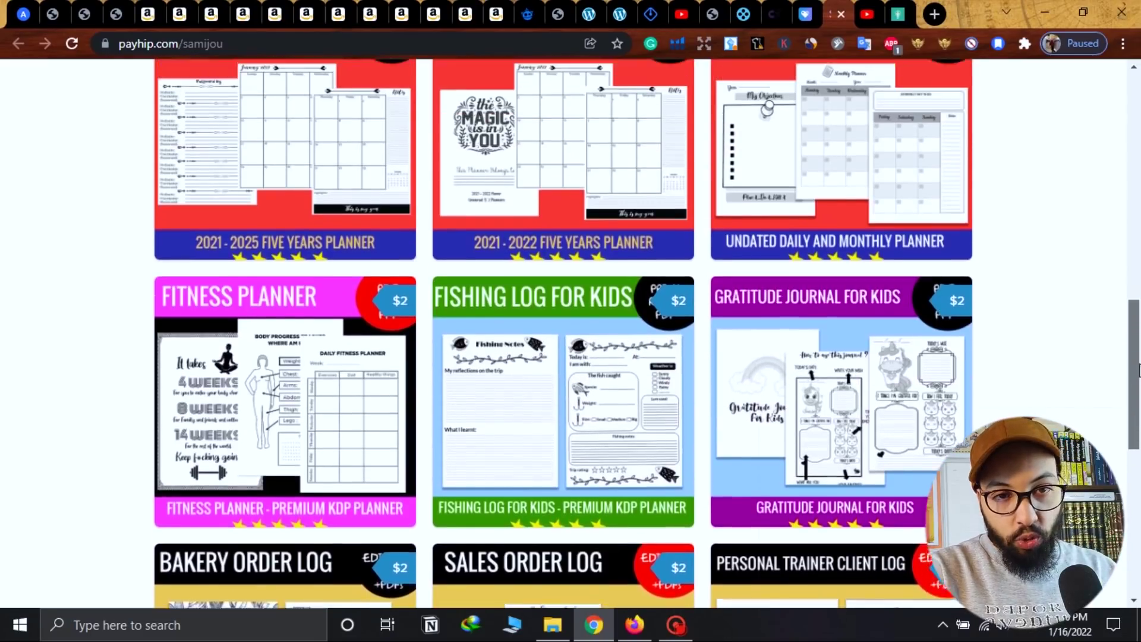
{"action": "left_click_drag", "start_coordinate": [1137, 322], "coordinate": [1138, 249]}
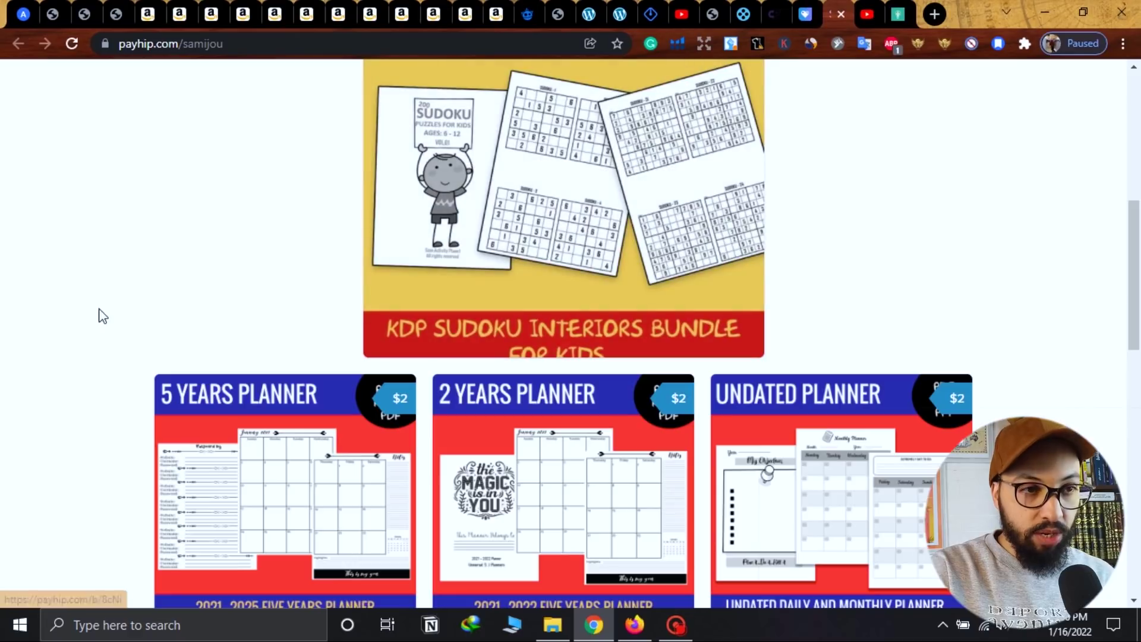
{"action": "left_click_drag", "start_coordinate": [1138, 301], "coordinate": [1138, 308]}
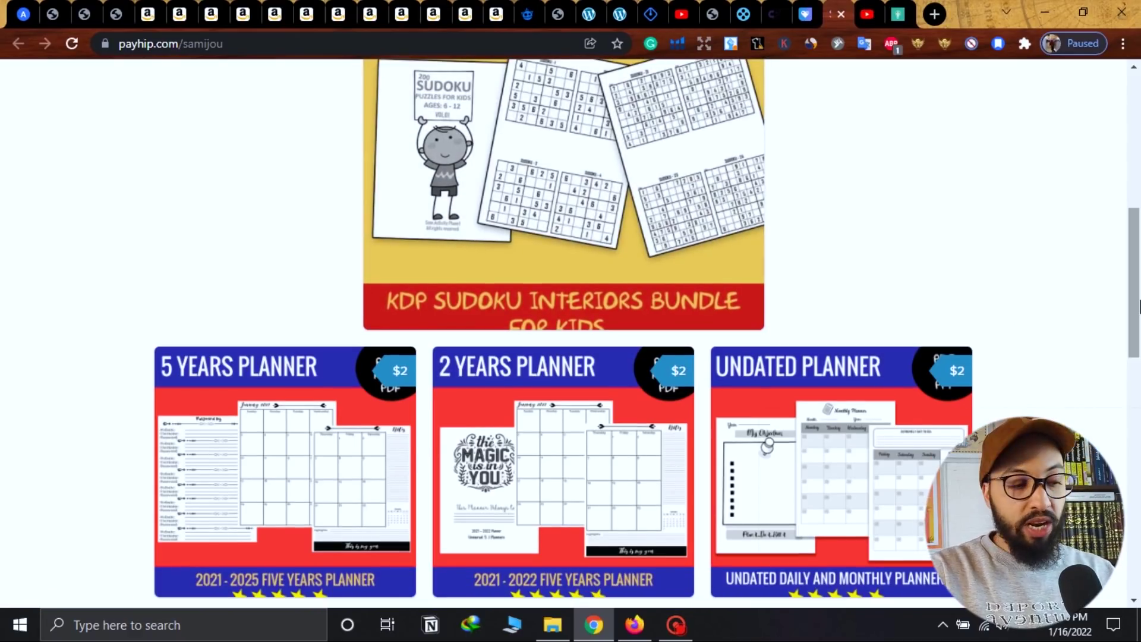
{"action": "left_click", "coordinate": [635, 625]}
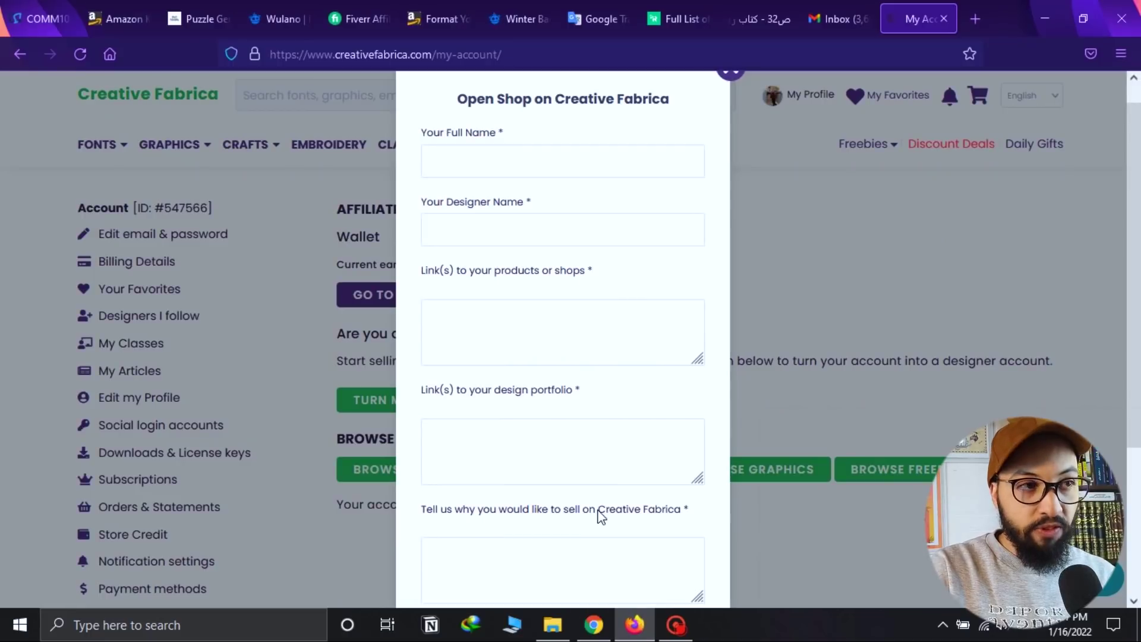
{"action": "left_click", "coordinate": [594, 625]}
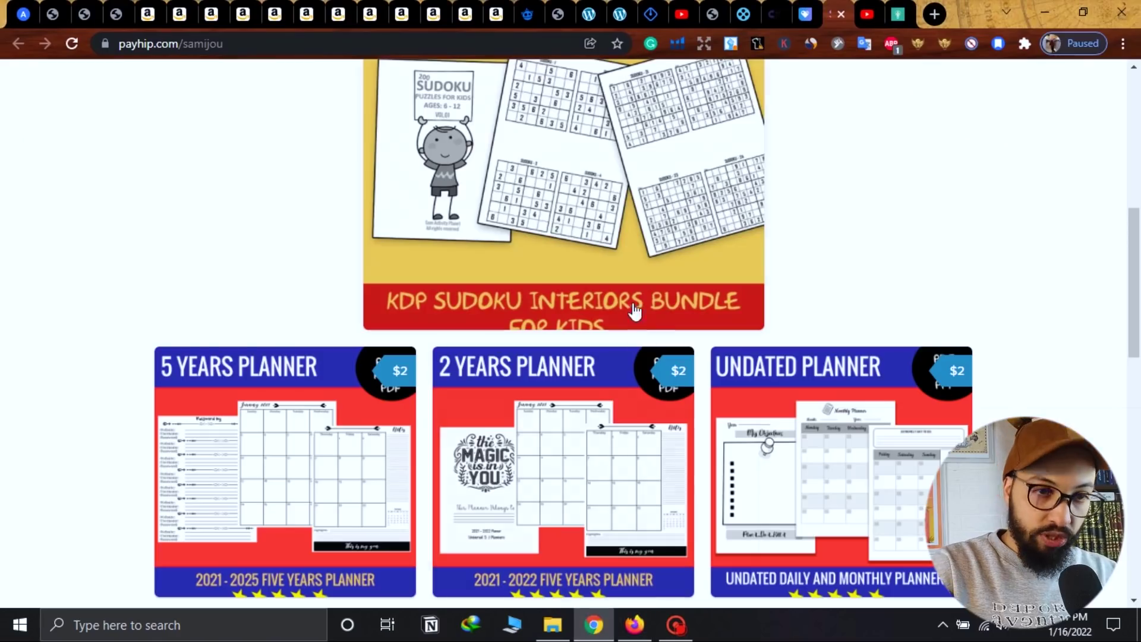